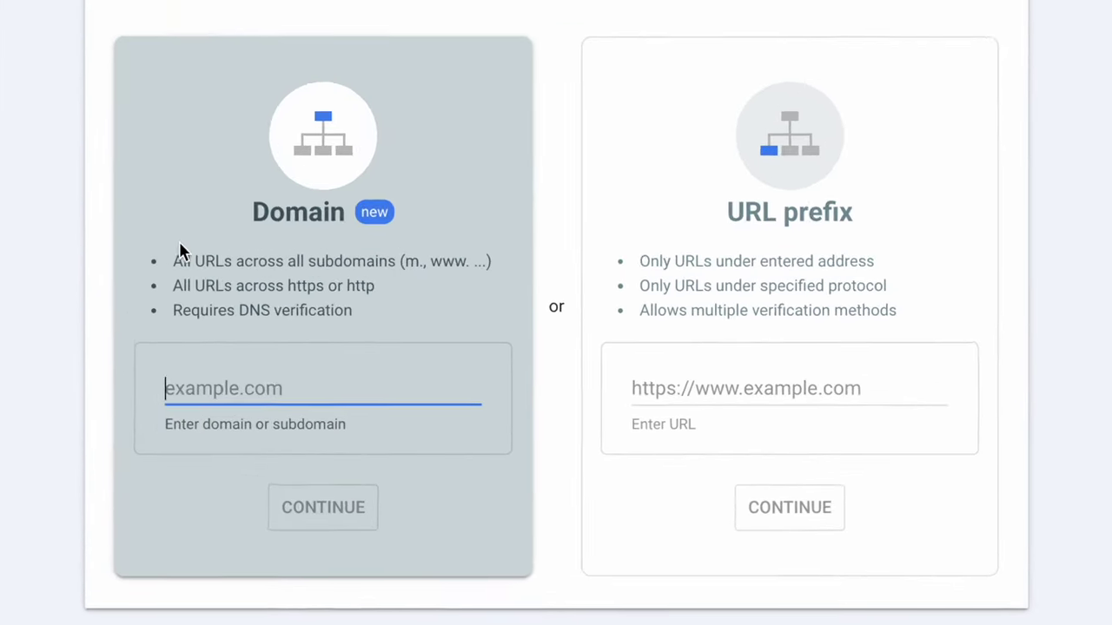
Type the domain superseonerd.com into the Domain property field.
{"action": "type", "text": "se"}
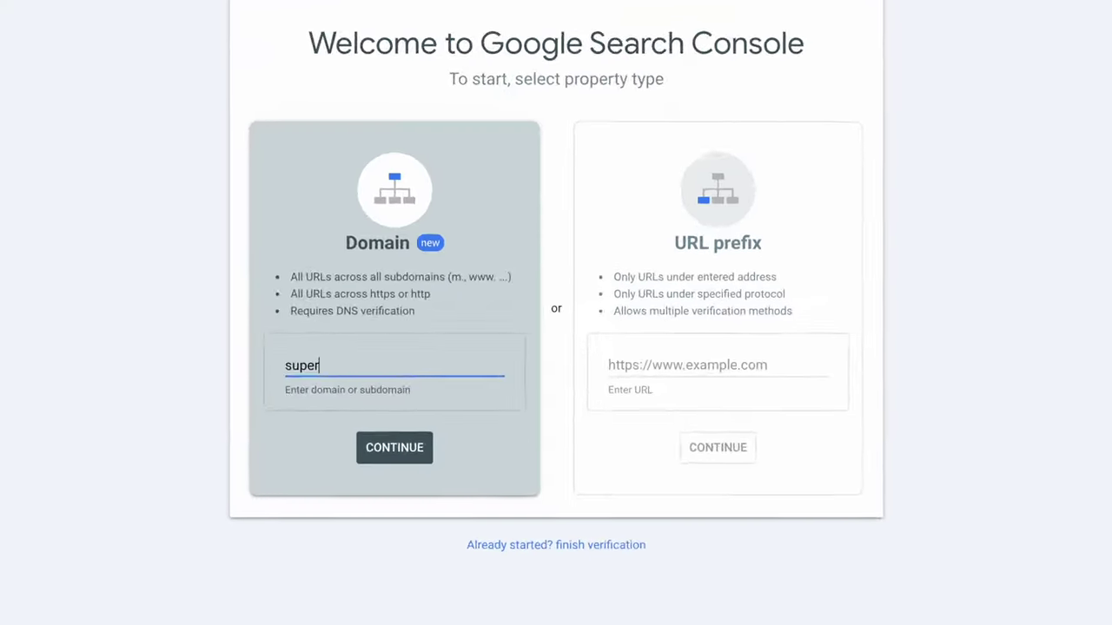
{"action": "type", "text": "seonerd.com"}
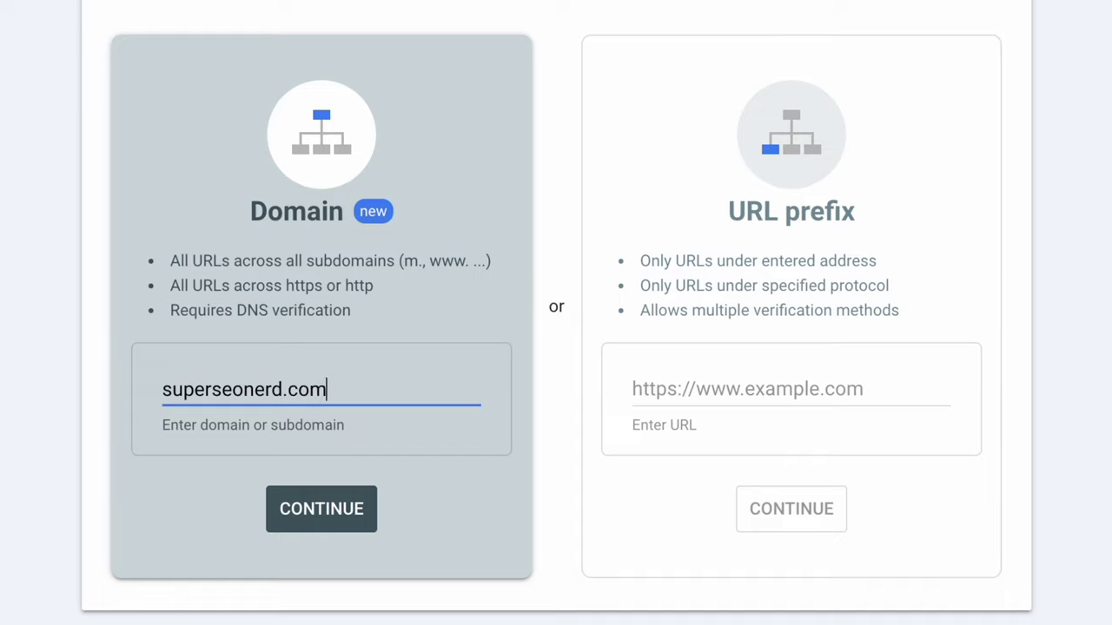
Submit superseonerd.com as a Domain property to receive its TXT verification record.
{"action": "key", "text": "Return"}
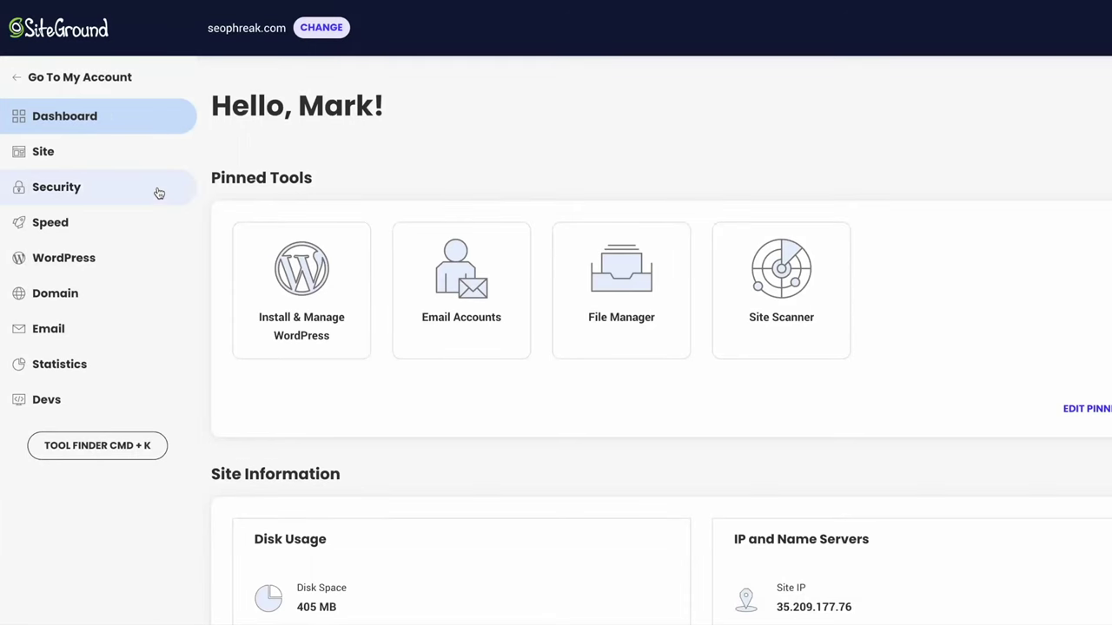
Create a TXT record with the pasted Search Console verification value in SiteGround's DNS Zone Editor.
{"action": "left_click", "coordinate": [156, 305]}
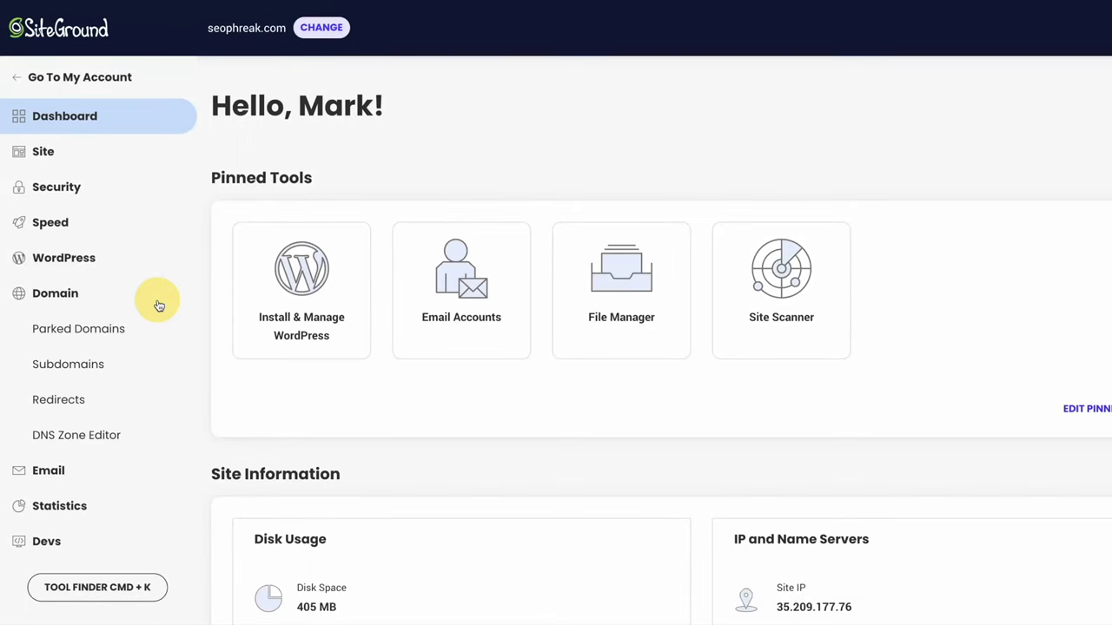
{"action": "left_click", "coordinate": [145, 434]}
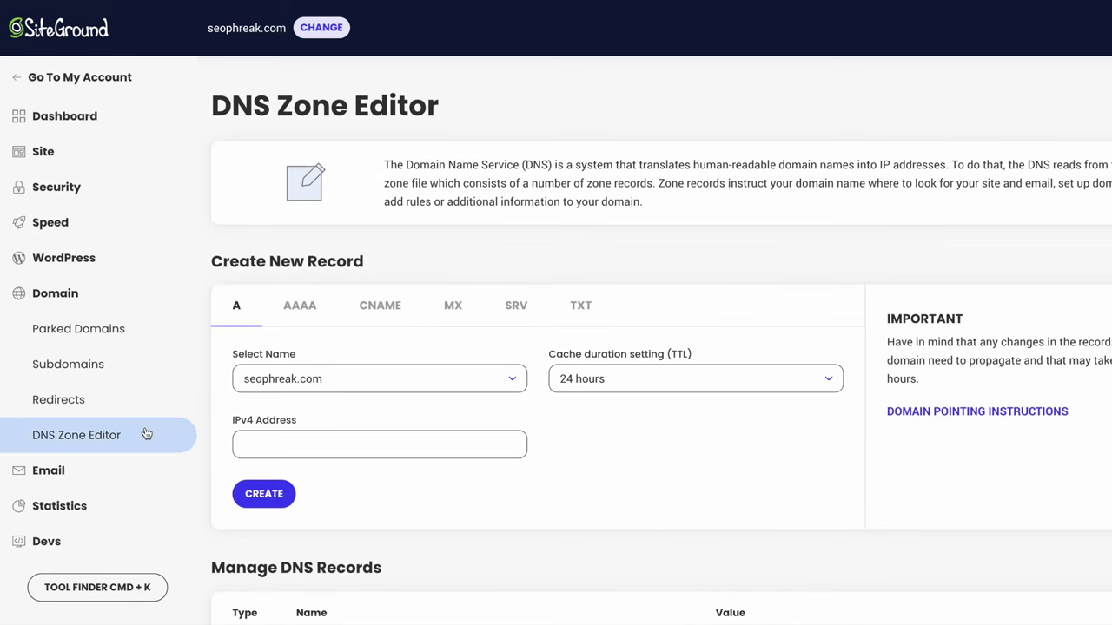
{"action": "left_click", "coordinate": [582, 307]}
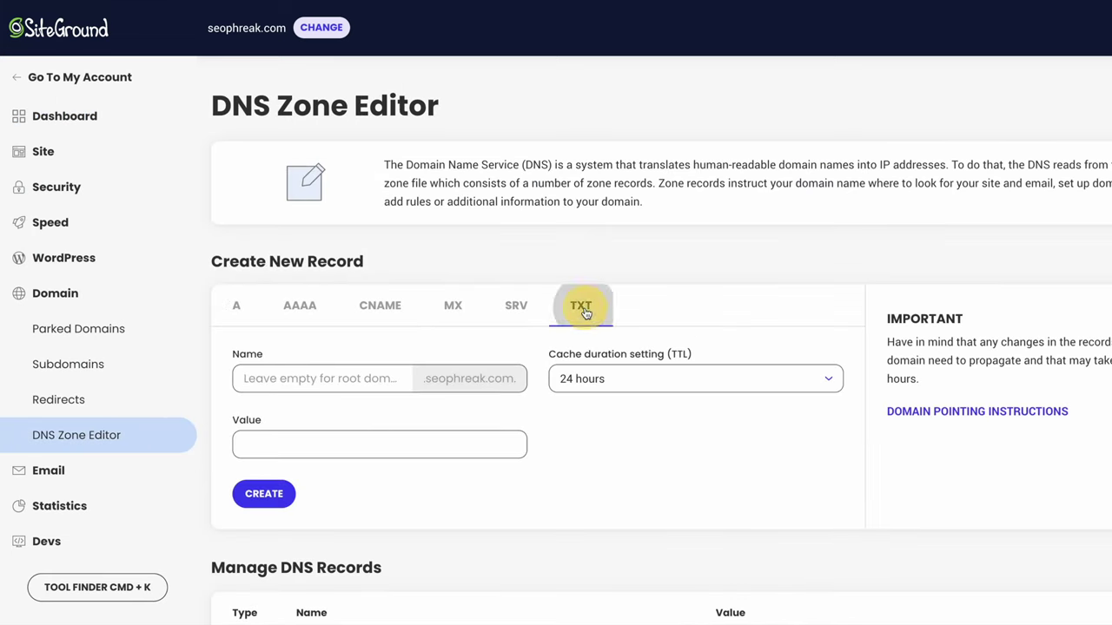
{"action": "type", "text": "paste value here!"}
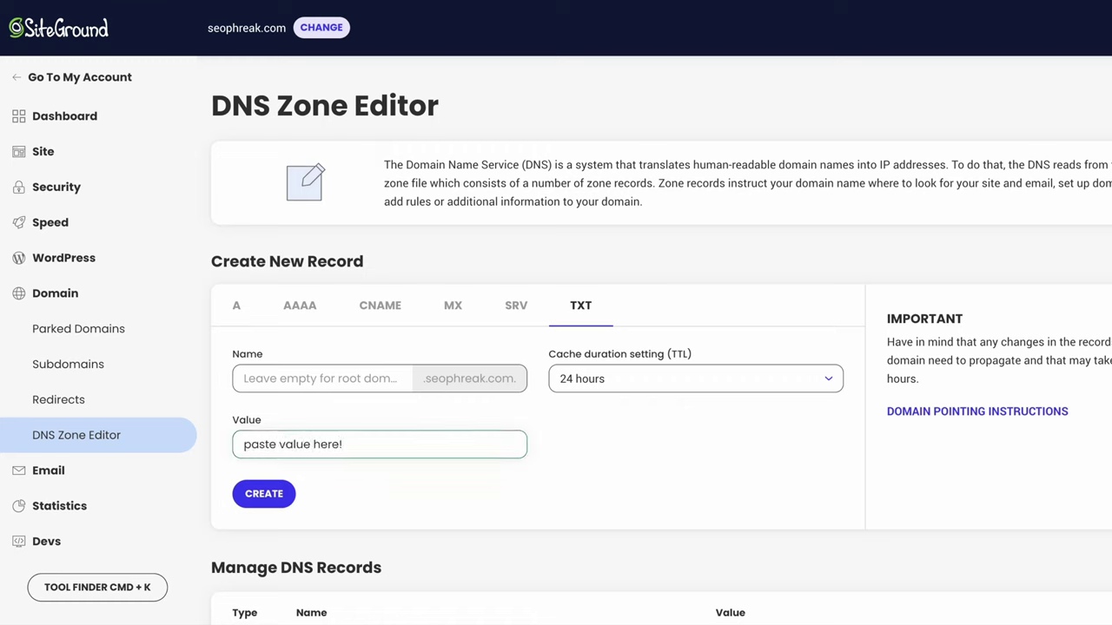
{"action": "left_click", "coordinate": [265, 494]}
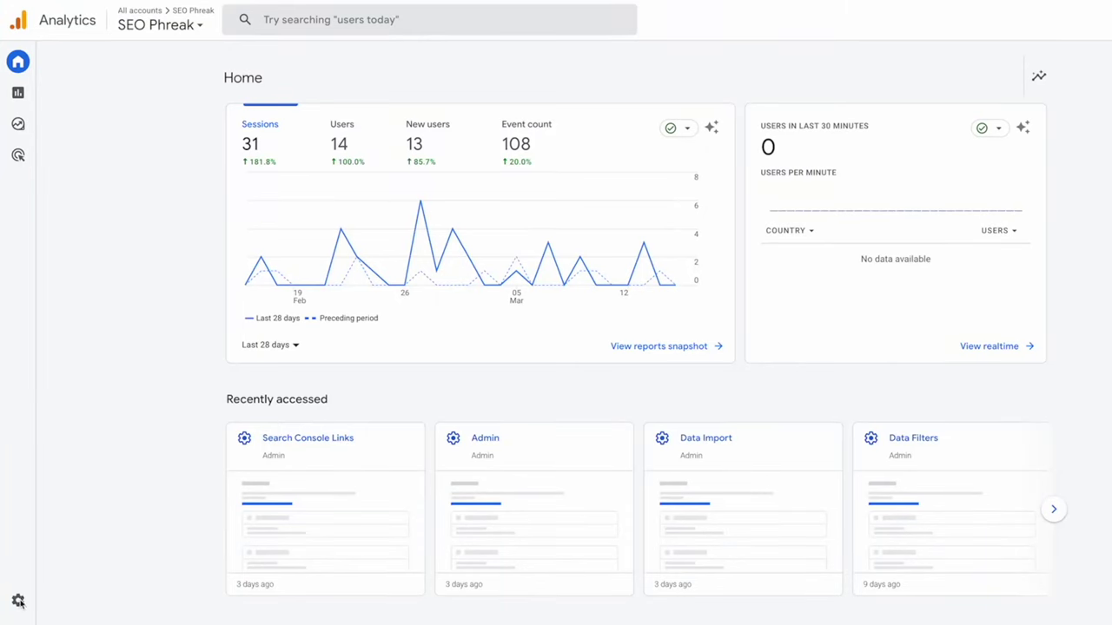
Go to Admin > Search Console Links in Google Analytics and start a new link.
{"action": "left_click", "coordinate": [19, 601]}
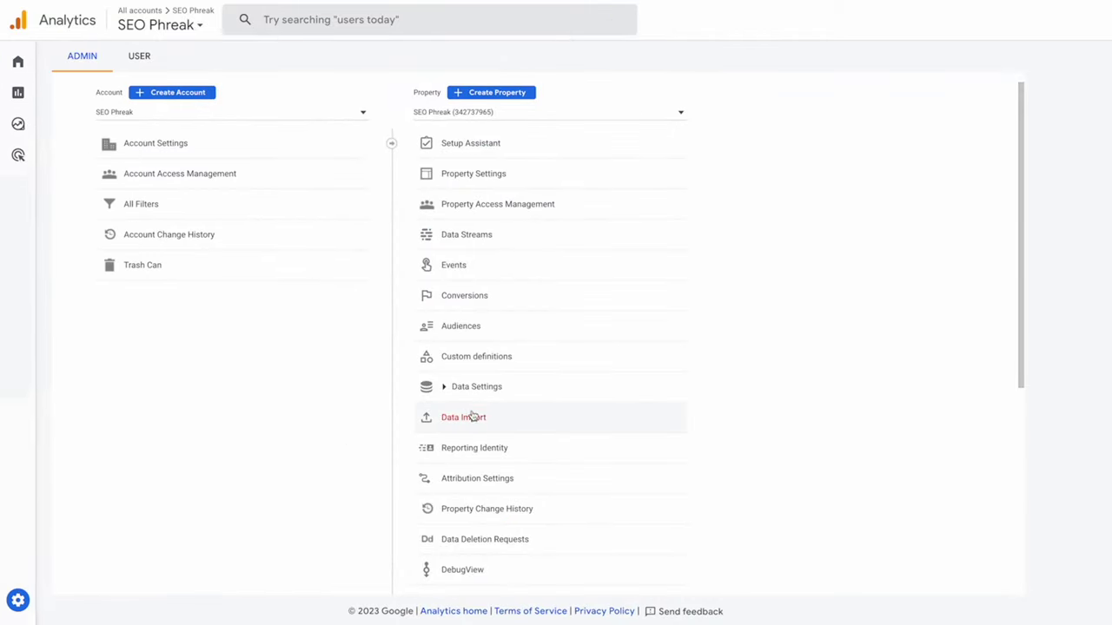
{"action": "scroll", "coordinate": [491, 415], "scroll_direction": "down", "scroll_amount": 4}
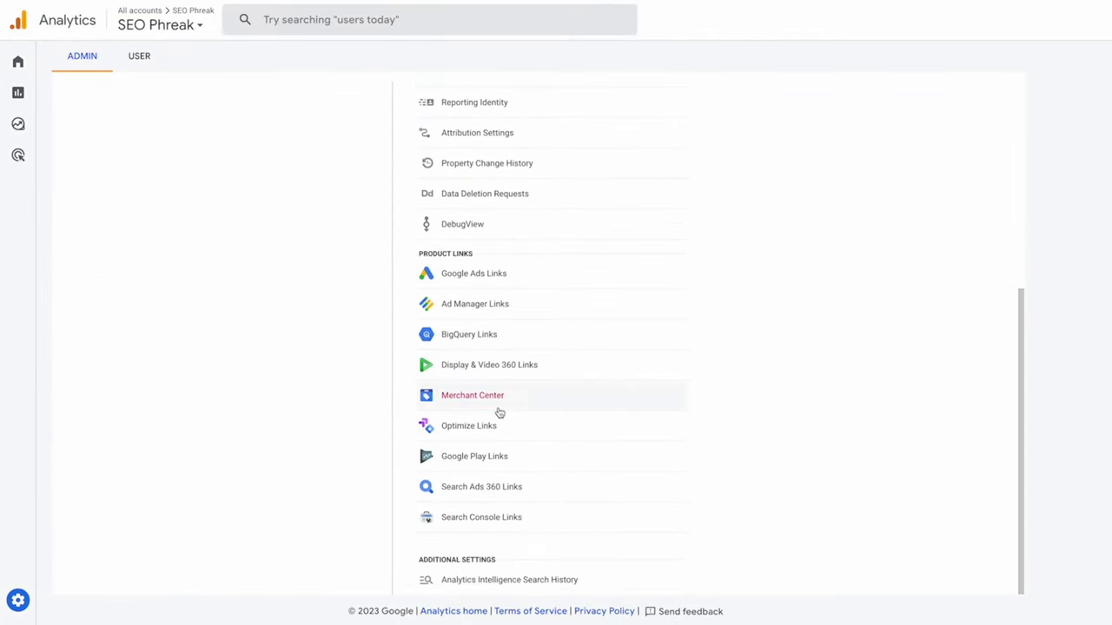
{"action": "left_click", "coordinate": [483, 516]}
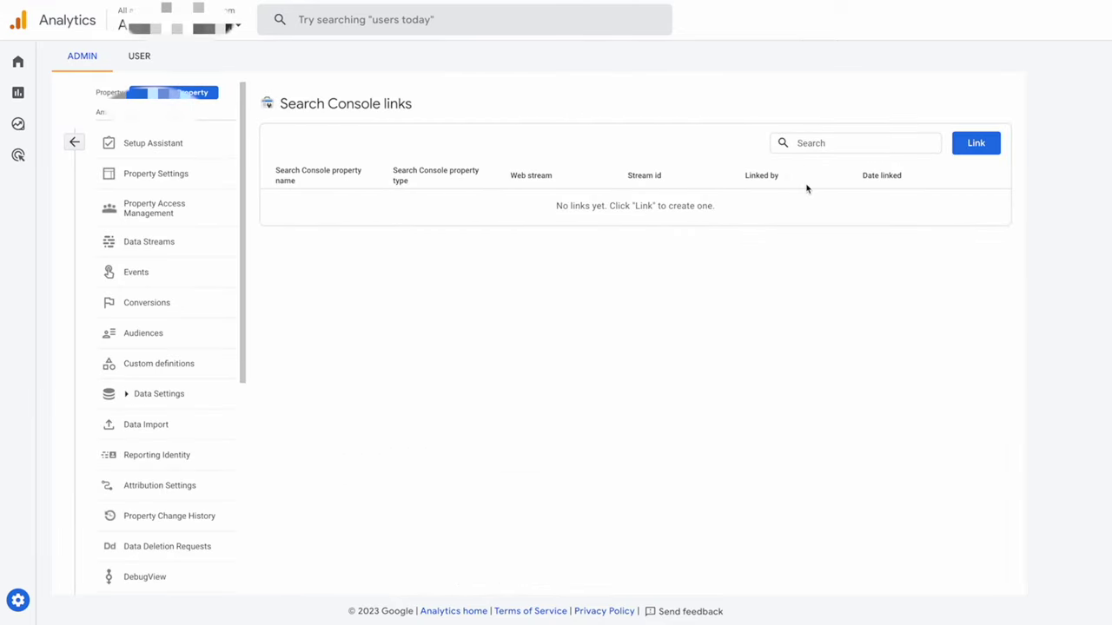
{"action": "left_click", "coordinate": [976, 142]}
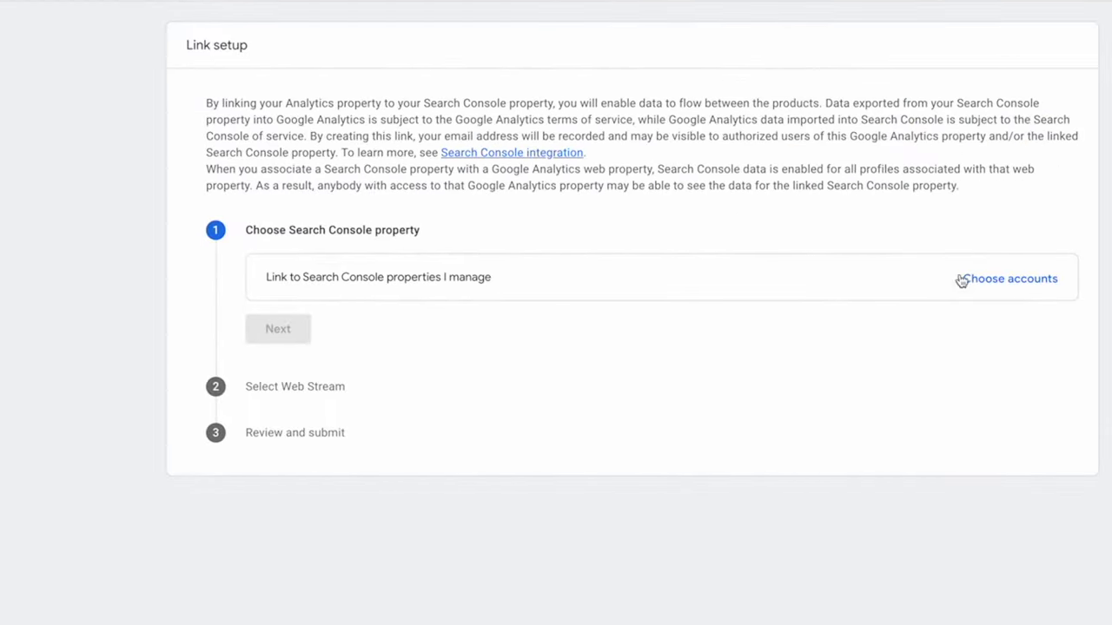
Link the Domain Search Console property to the site's web stream and submit.
{"action": "left_click", "coordinate": [1007, 279]}
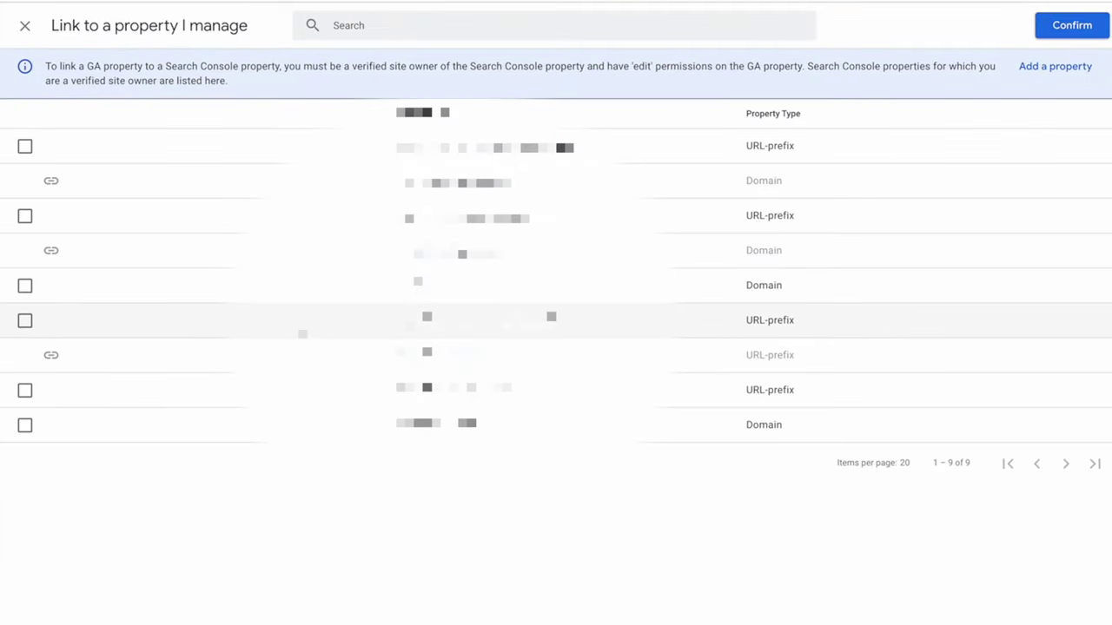
{"action": "left_click", "coordinate": [25, 425]}
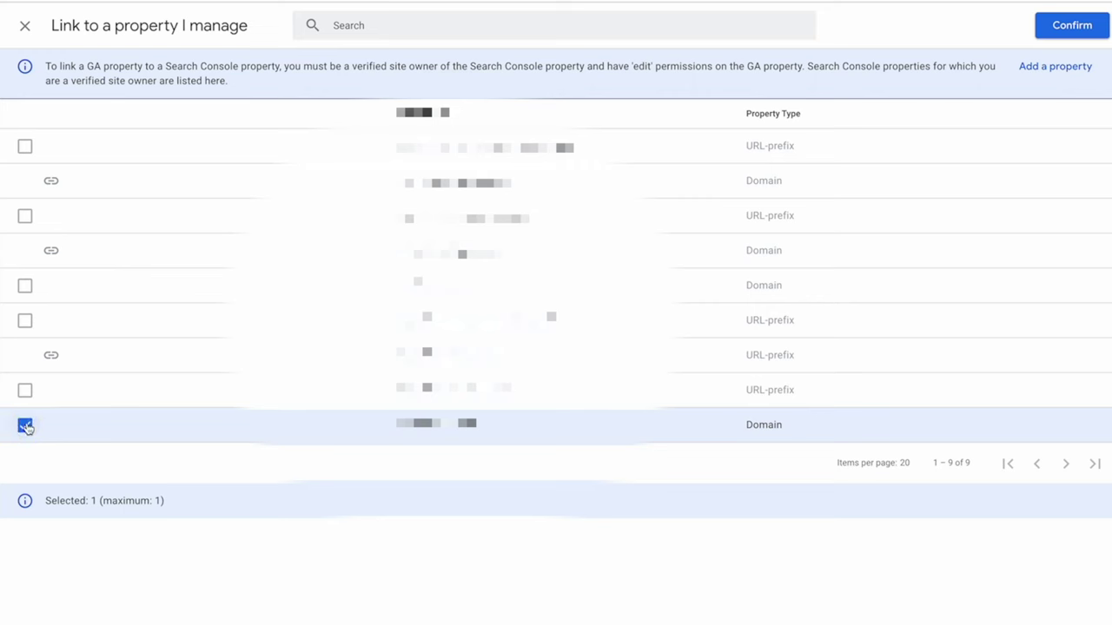
{"action": "left_click", "coordinate": [1074, 26]}
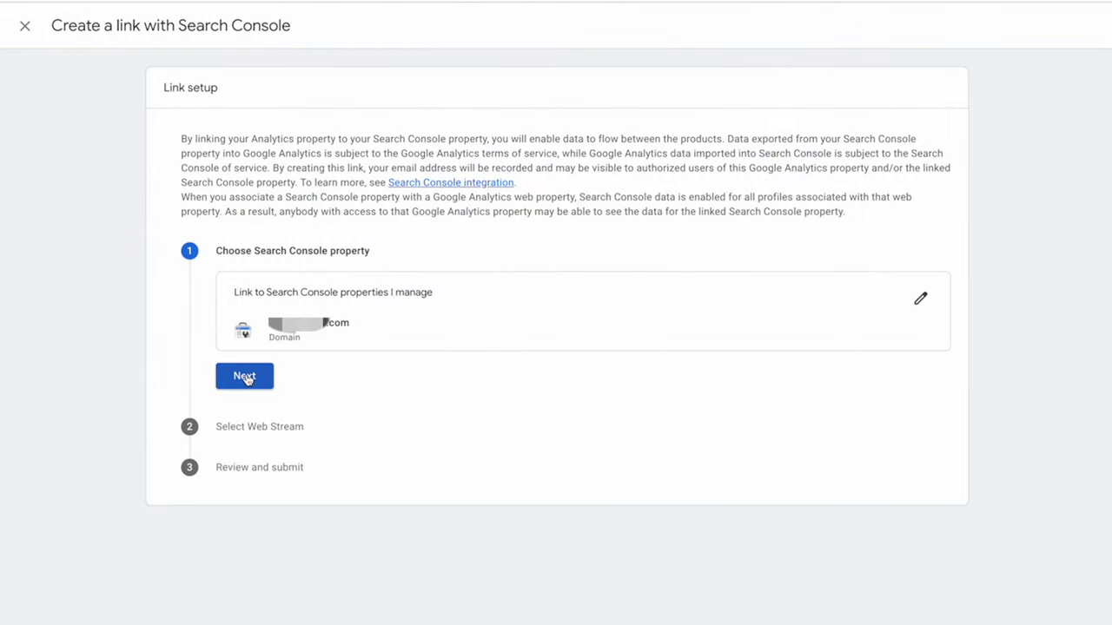
{"action": "left_click", "coordinate": [245, 378]}
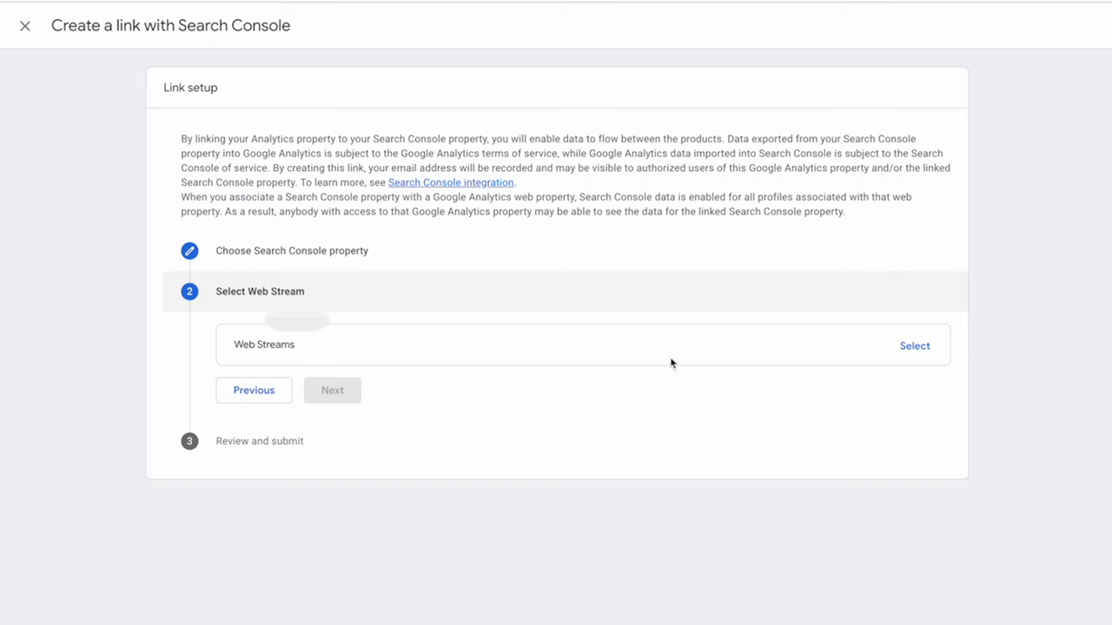
{"action": "left_click", "coordinate": [913, 345]}
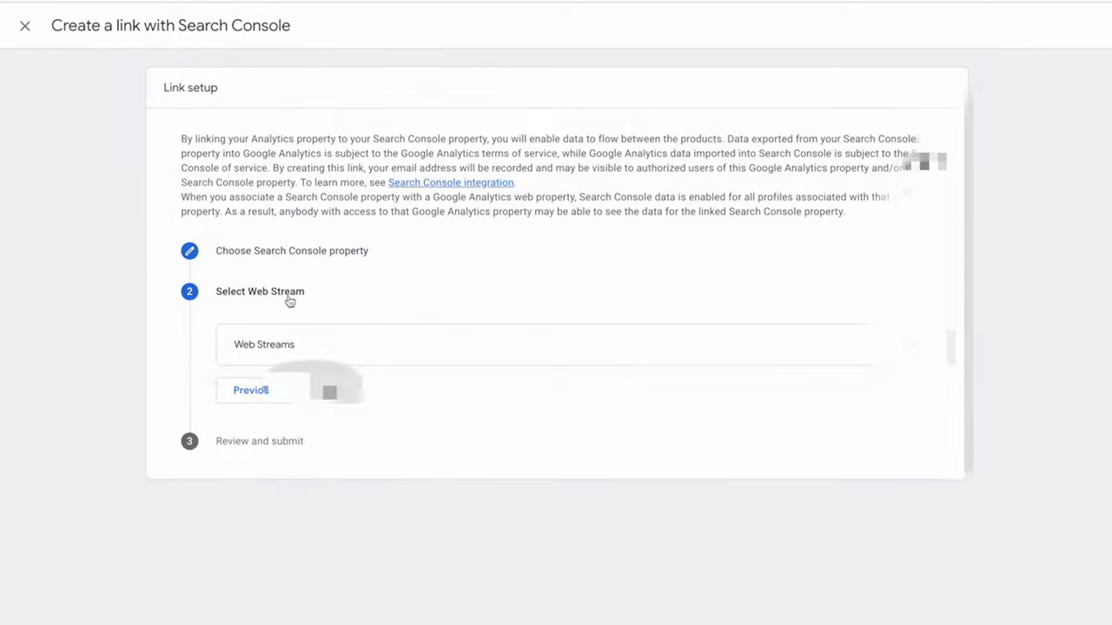
{"action": "left_click", "coordinate": [335, 429]}
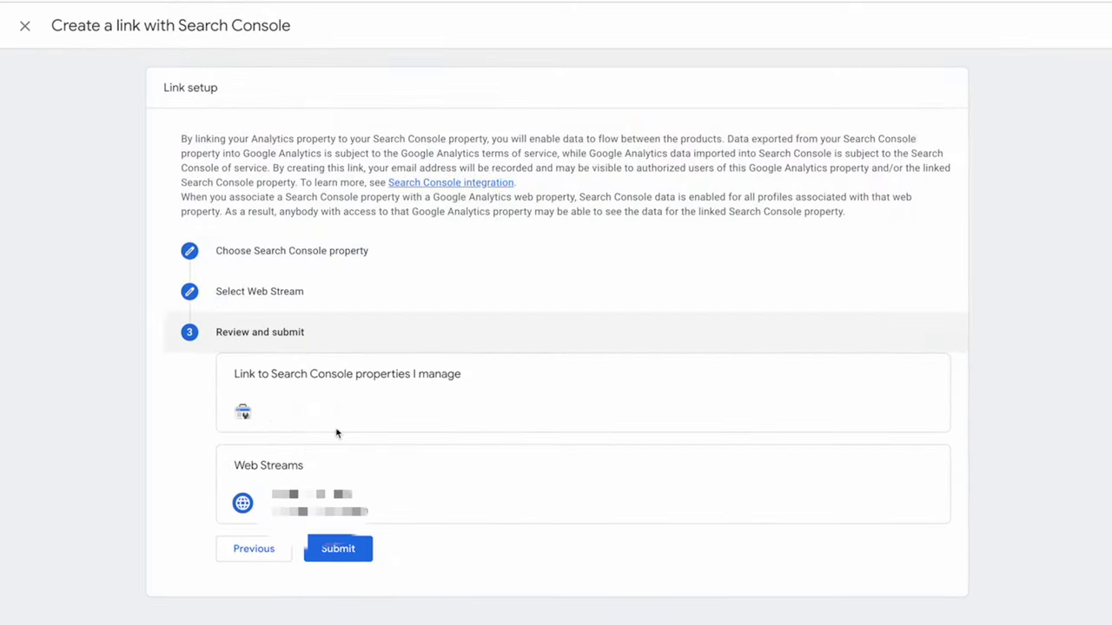
{"action": "left_click", "coordinate": [339, 550]}
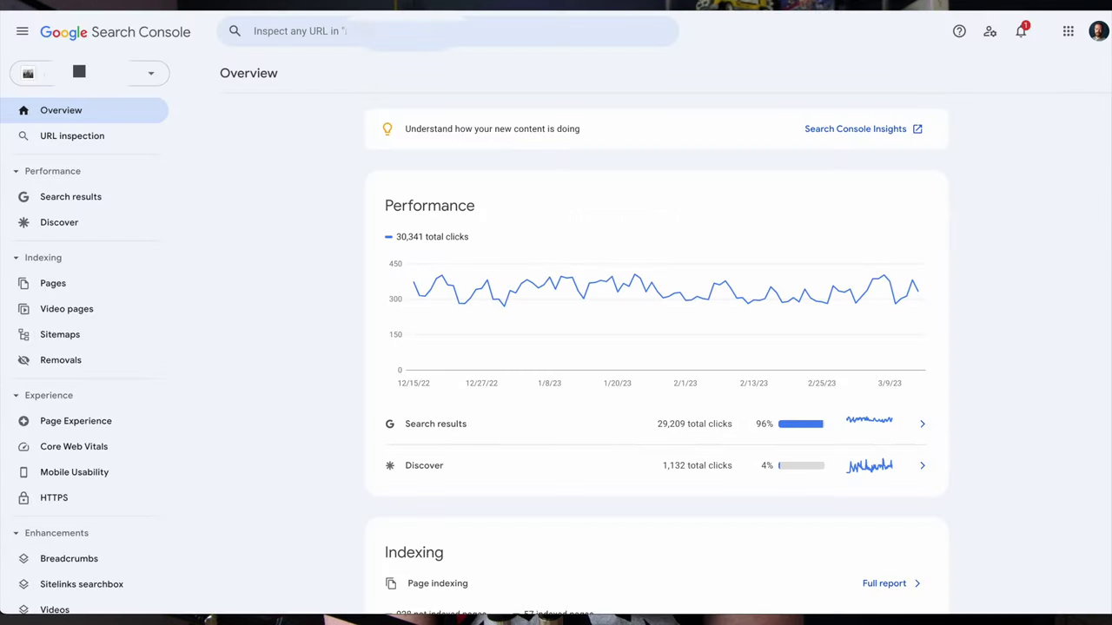
{"action": "left_click", "coordinate": [297, 32]}
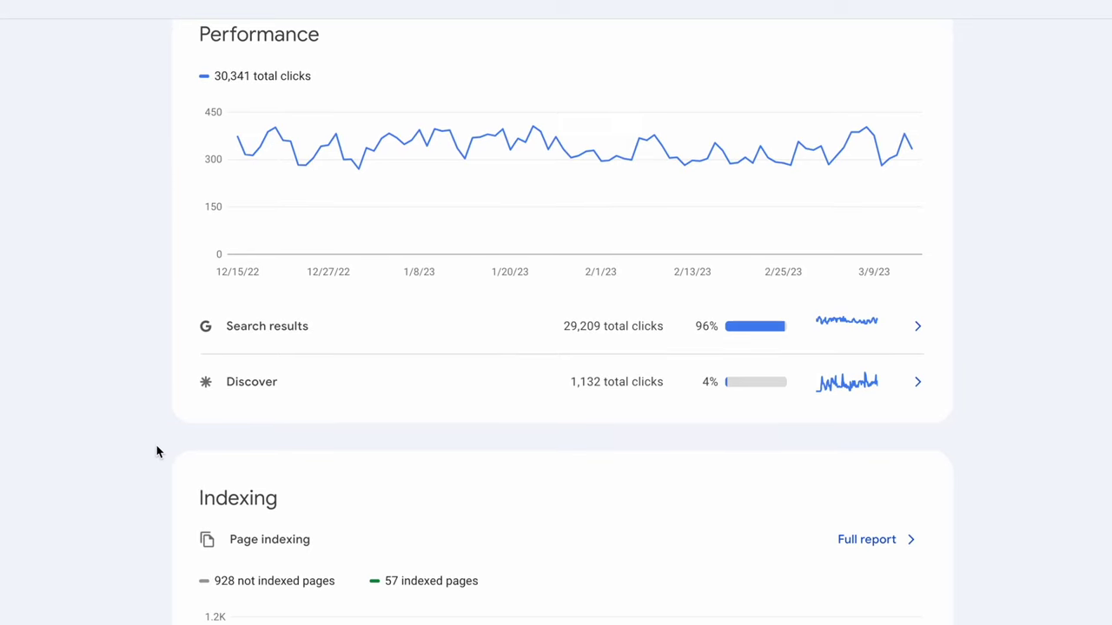
{"action": "scroll", "coordinate": [157, 451], "scroll_direction": "down", "scroll_amount": 4}
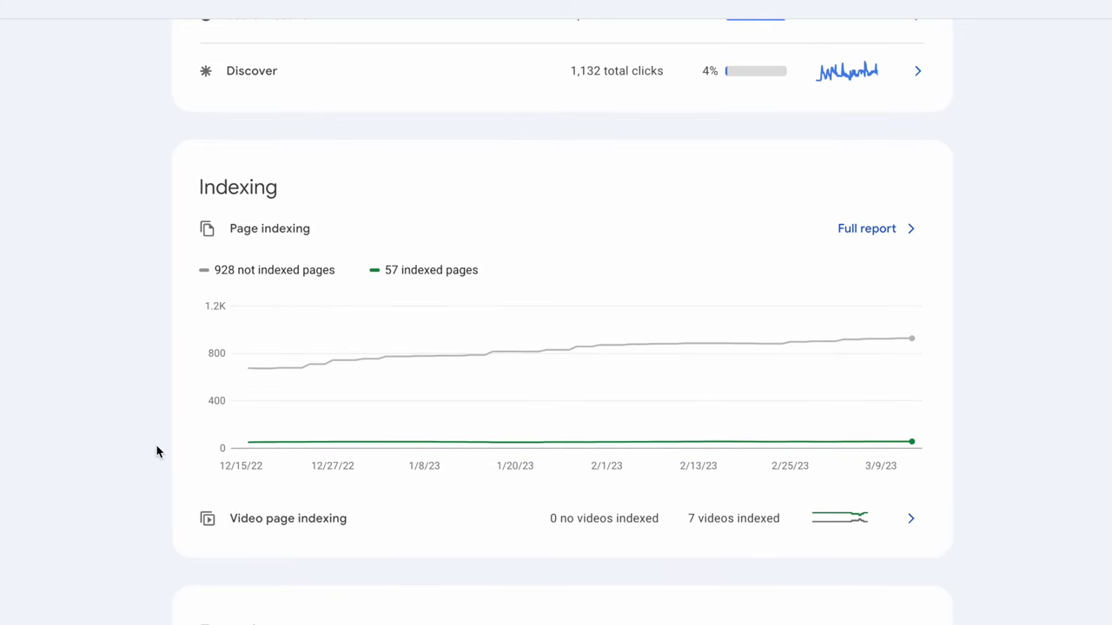
{"action": "scroll", "coordinate": [158, 451], "scroll_direction": "down", "scroll_amount": 1}
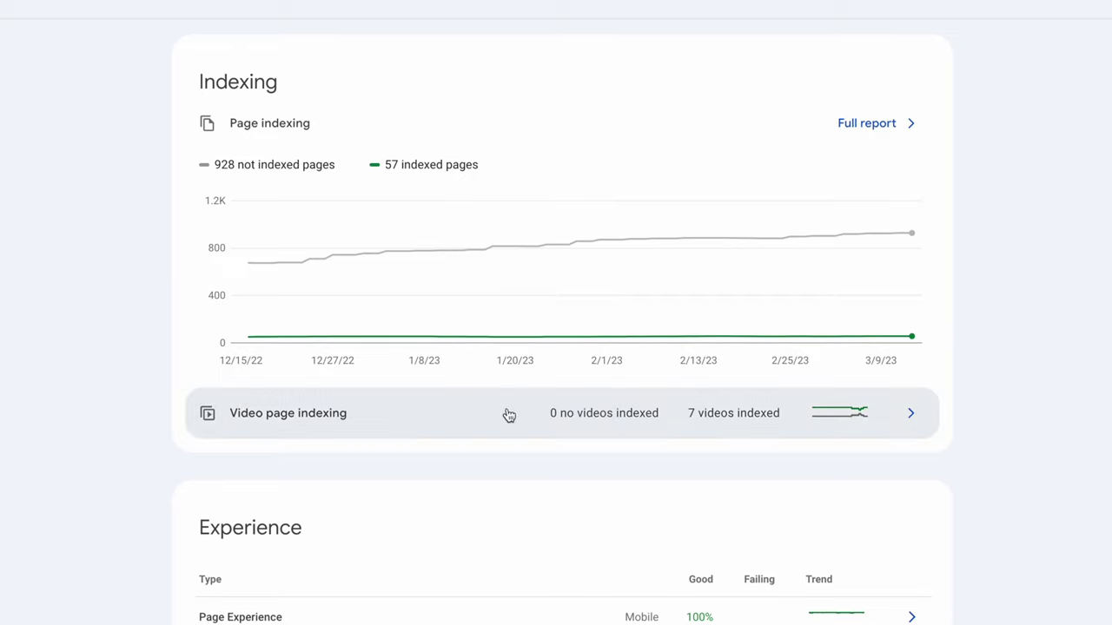
{"action": "scroll", "coordinate": [154, 499], "scroll_direction": "down", "scroll_amount": 2}
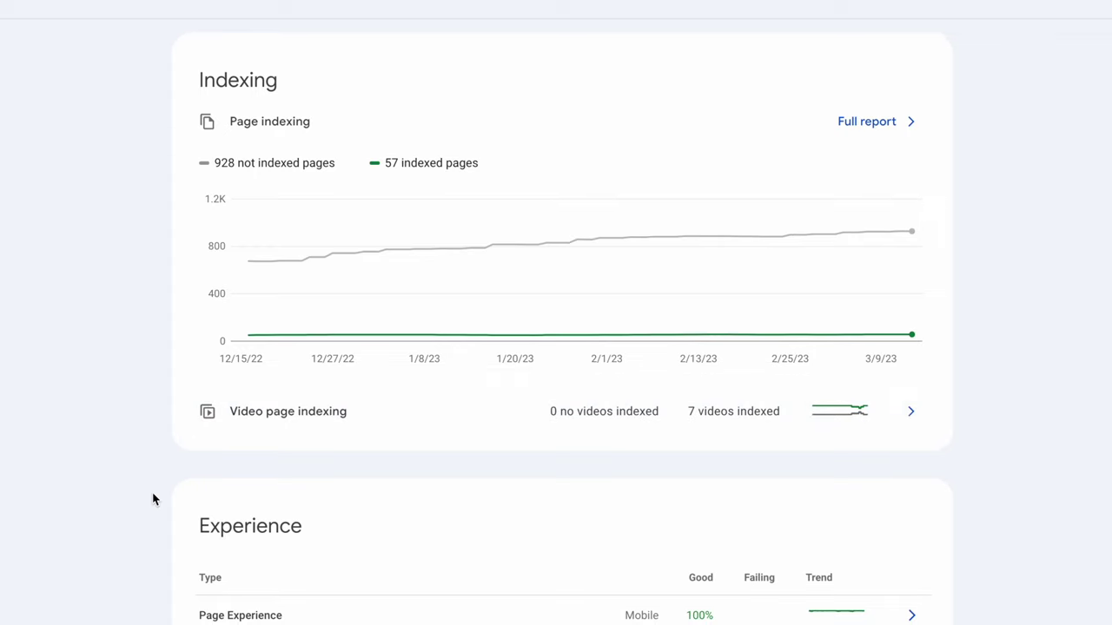
{"action": "scroll", "coordinate": [153, 499], "scroll_direction": "down", "scroll_amount": 3}
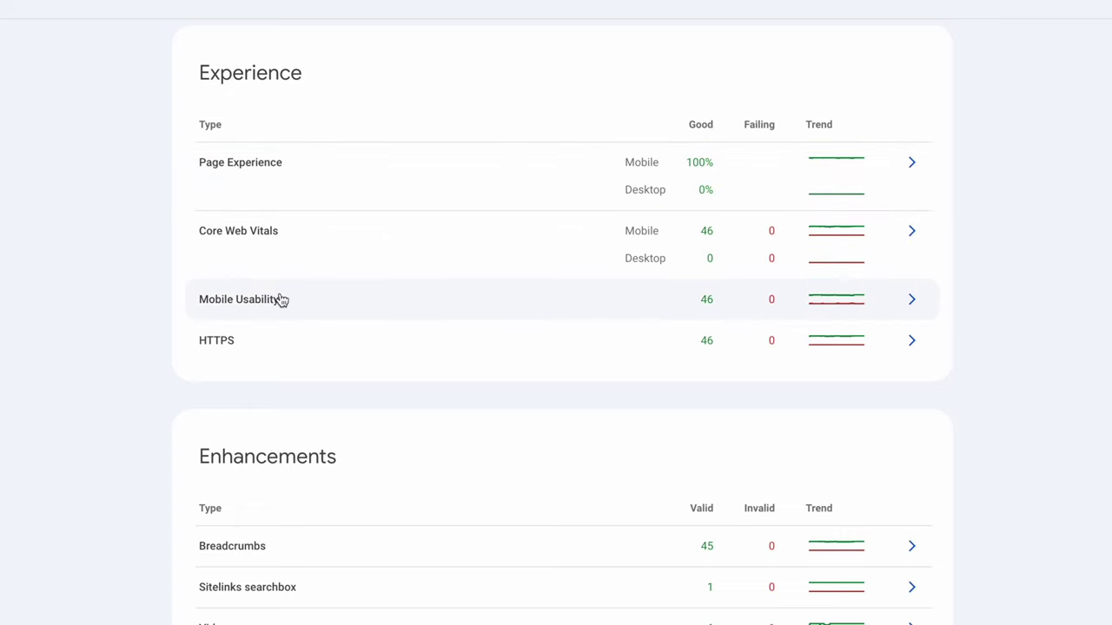
{"action": "scroll", "coordinate": [179, 359], "scroll_direction": "down", "scroll_amount": 2}
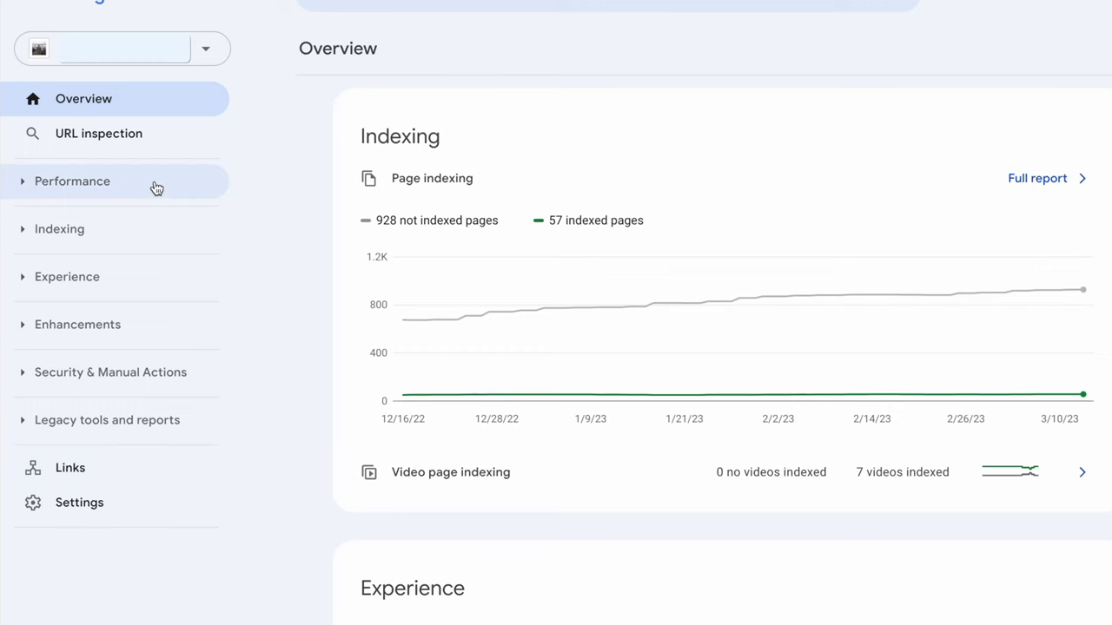
Expand and collapse the Performance, Indexing and Experience report groups in the sidebar.
{"action": "left_click", "coordinate": [163, 187]}
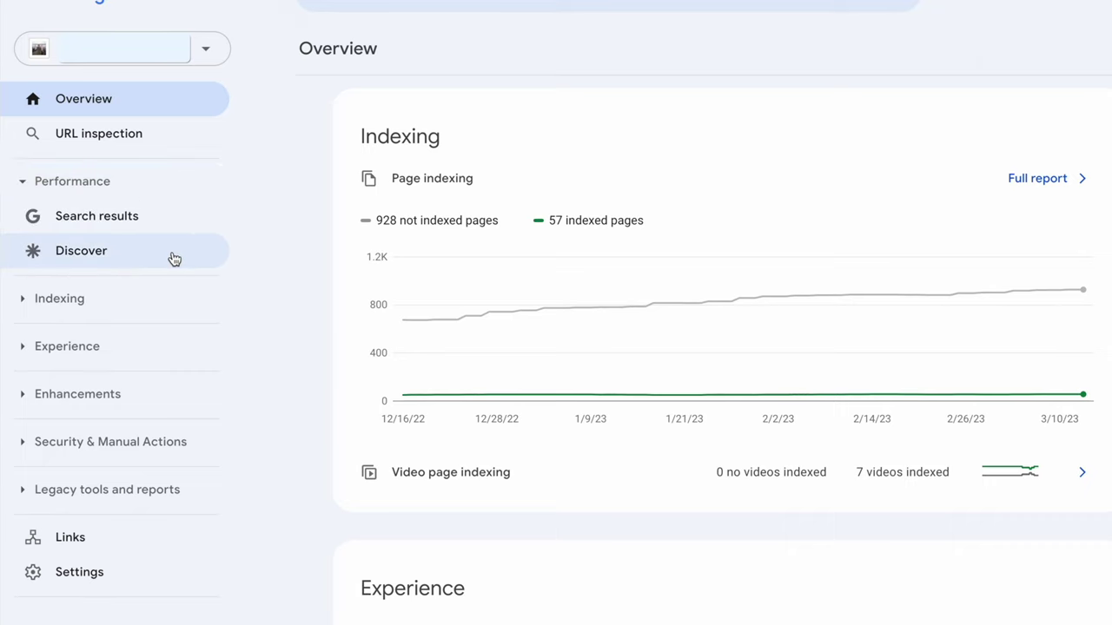
{"action": "left_click", "coordinate": [167, 191]}
{"action": "left_click", "coordinate": [164, 235]}
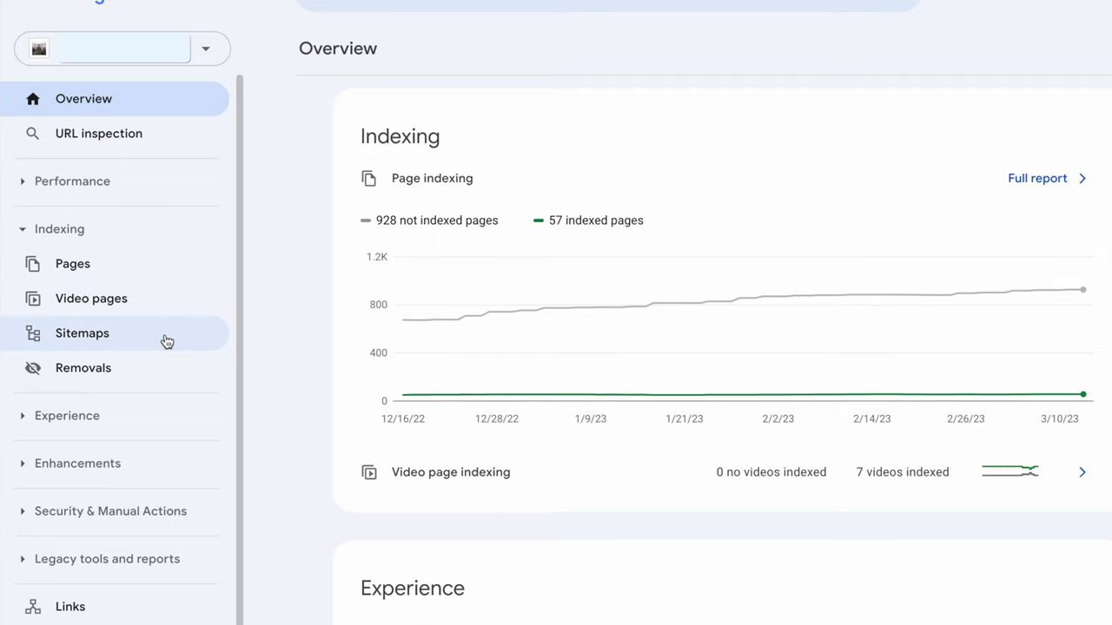
{"action": "left_click", "coordinate": [157, 232]}
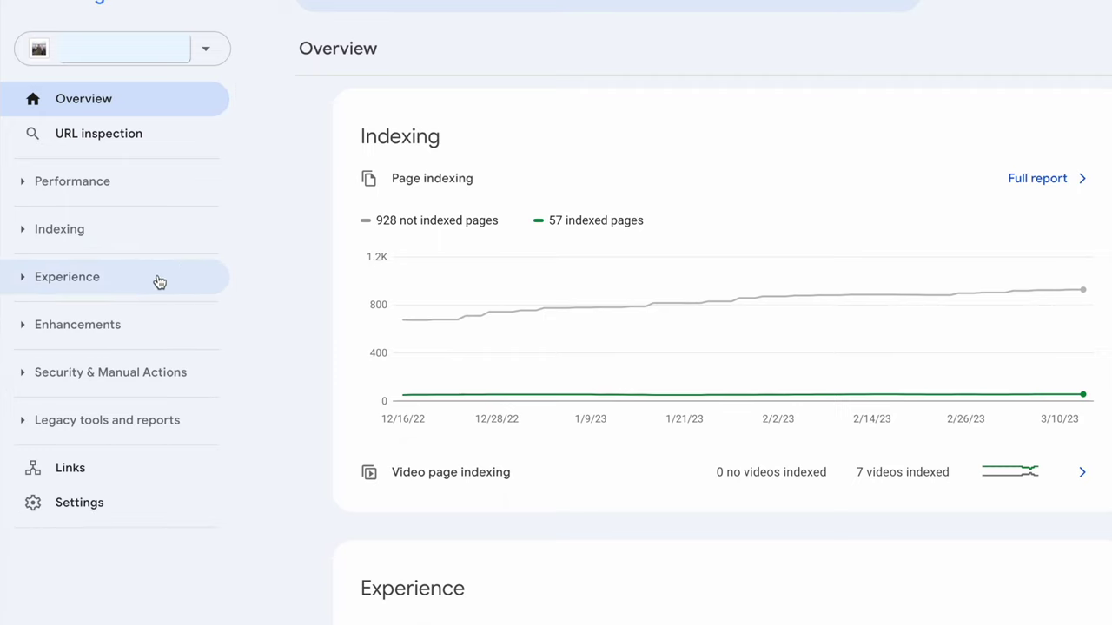
{"action": "left_click", "coordinate": [159, 281]}
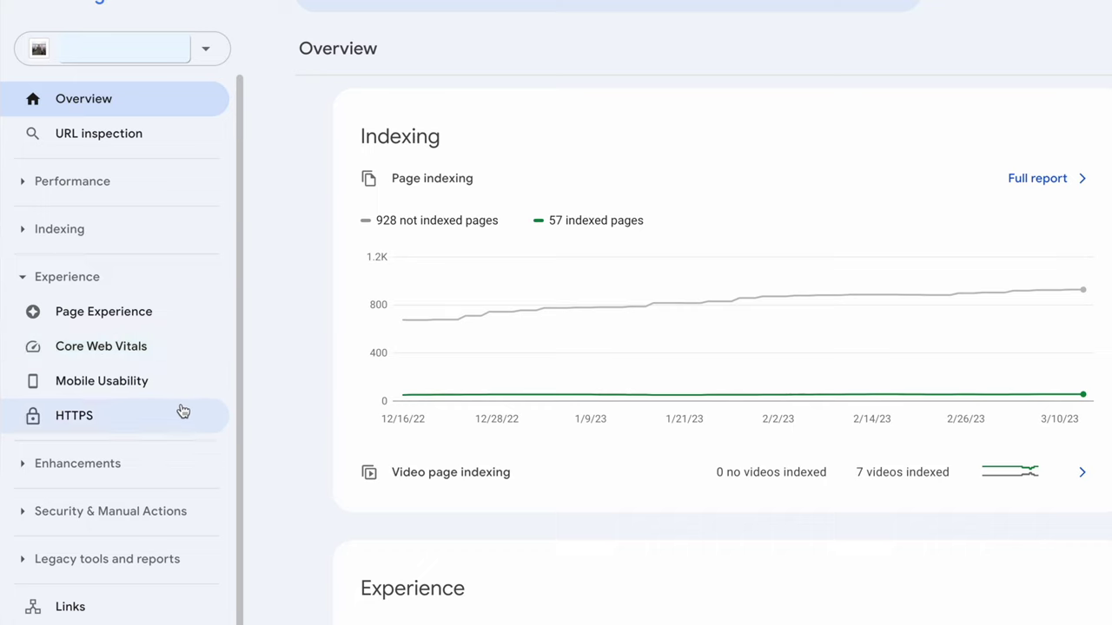
{"action": "left_click", "coordinate": [174, 284]}
Browse the Enhancements and Security & Manual Actions groups, then try Legacy tools > Web Tools.
{"action": "left_click", "coordinate": [173, 329]}
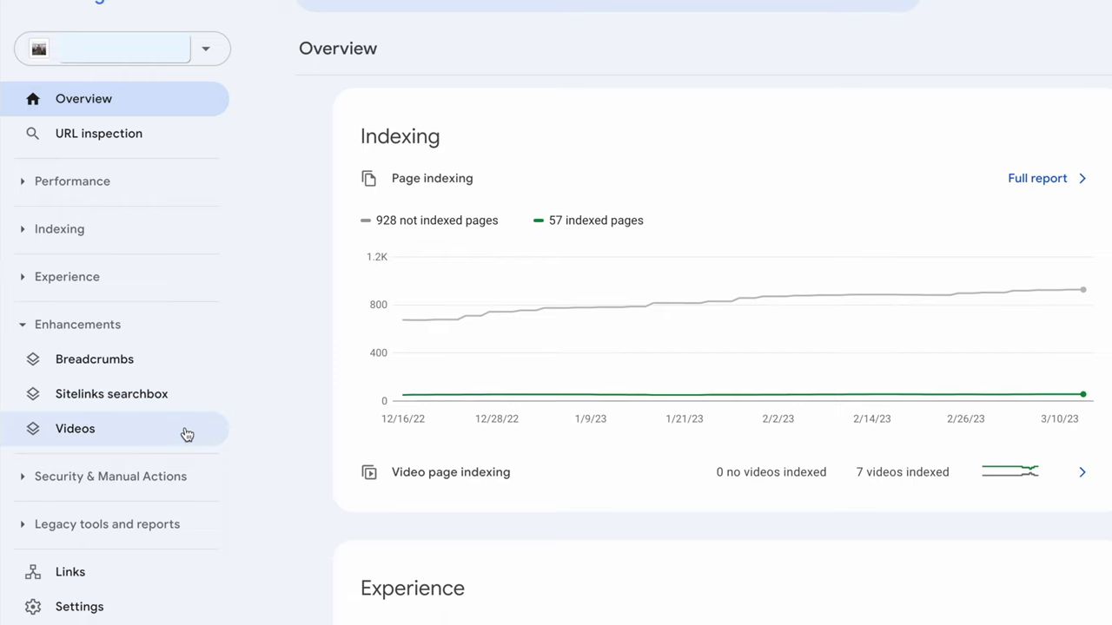
{"action": "left_click", "coordinate": [187, 327]}
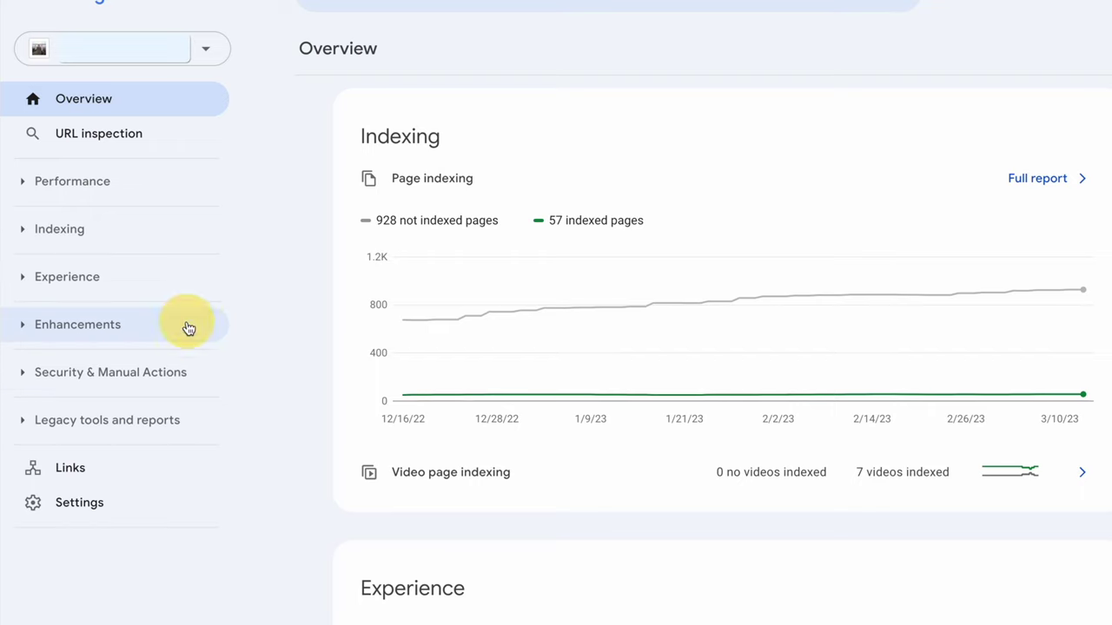
{"action": "left_click", "coordinate": [181, 374]}
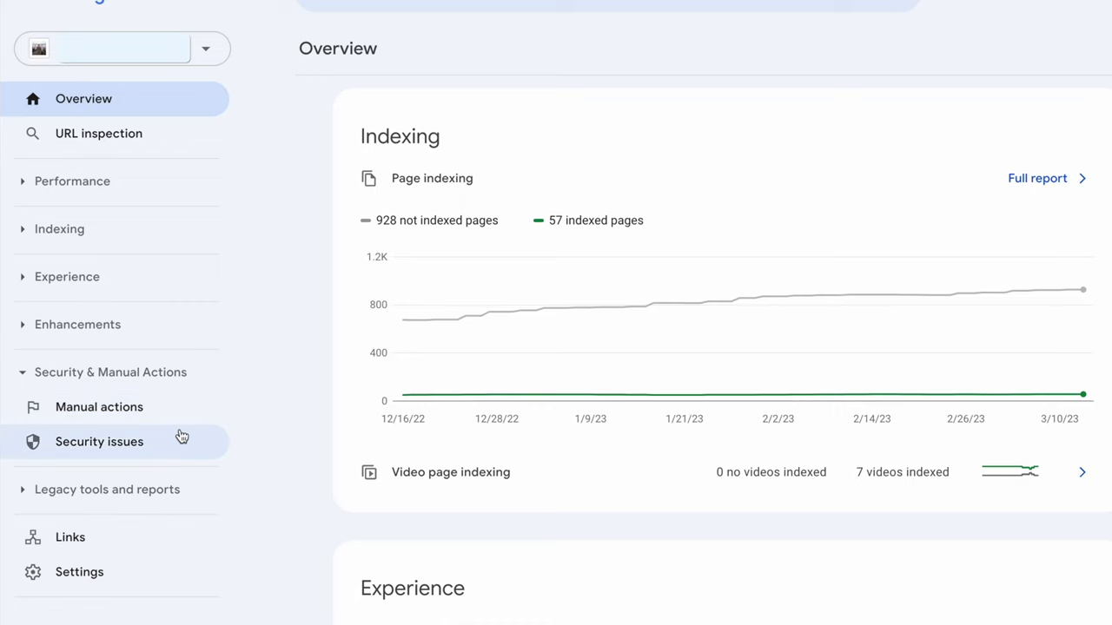
{"action": "left_click", "coordinate": [174, 373]}
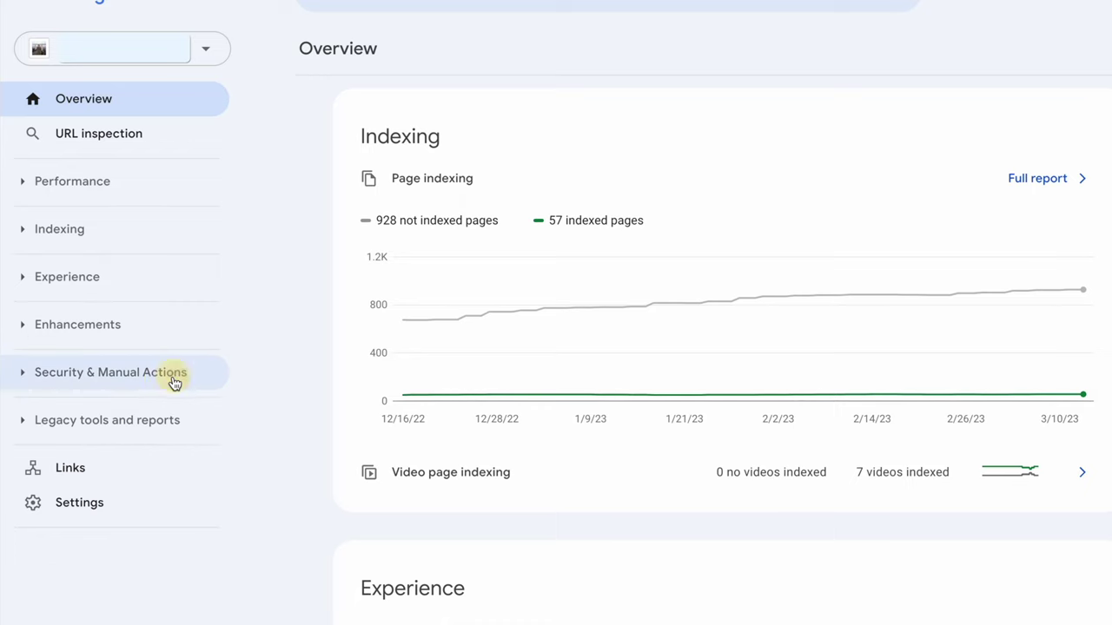
{"action": "left_click", "coordinate": [174, 425]}
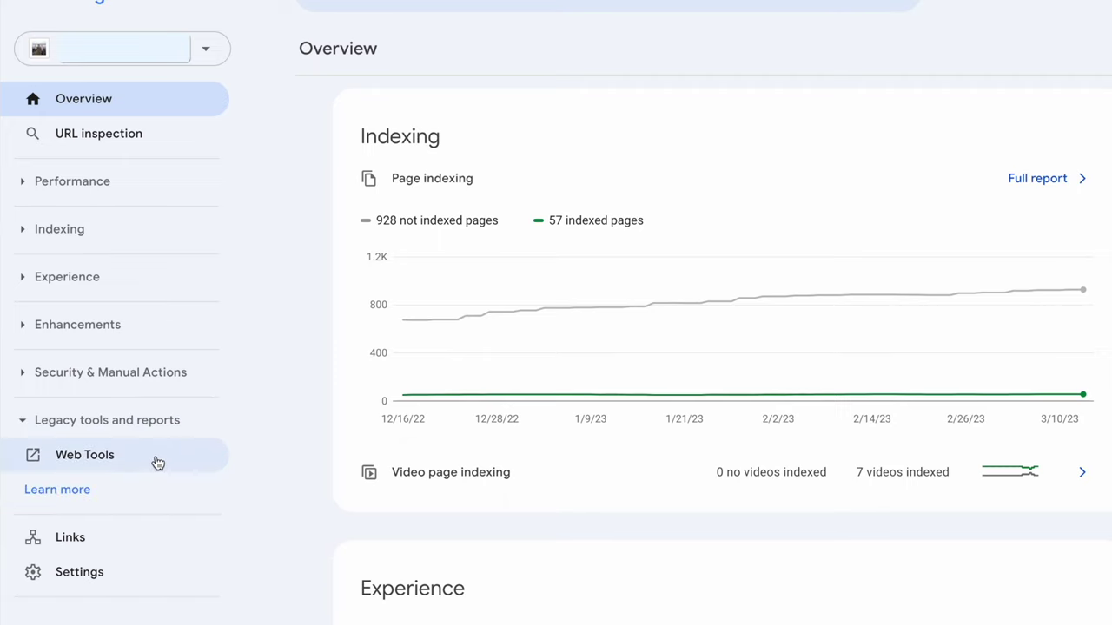
{"action": "left_click", "coordinate": [157, 463]}
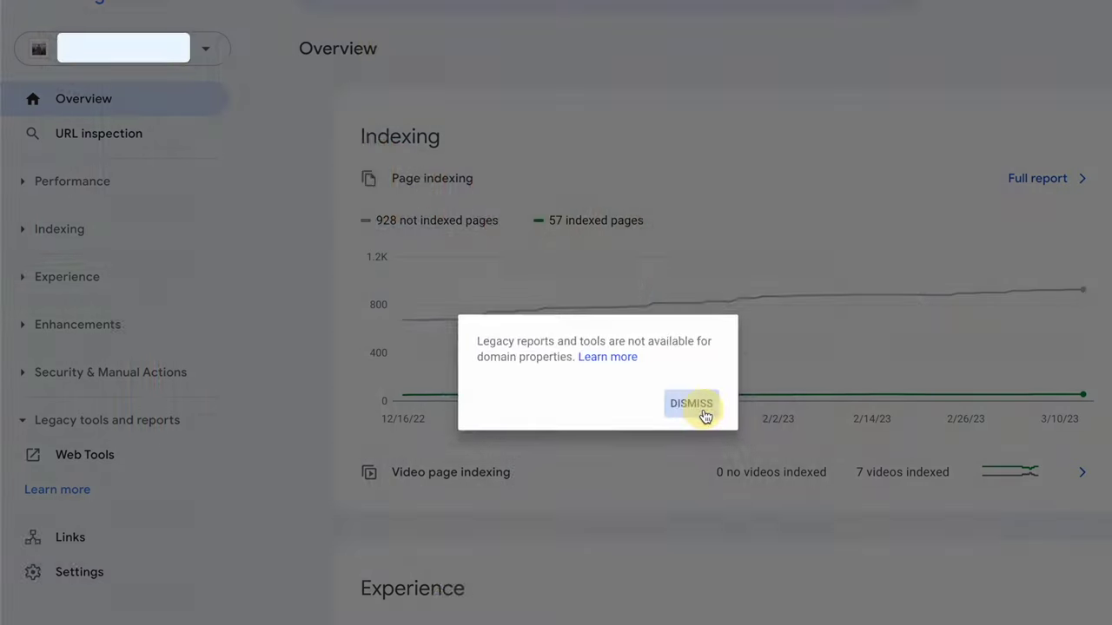
Dismiss the notice, check the Links report (555 external, 1,881 internal links), then open Settings.
{"action": "left_click", "coordinate": [702, 413]}
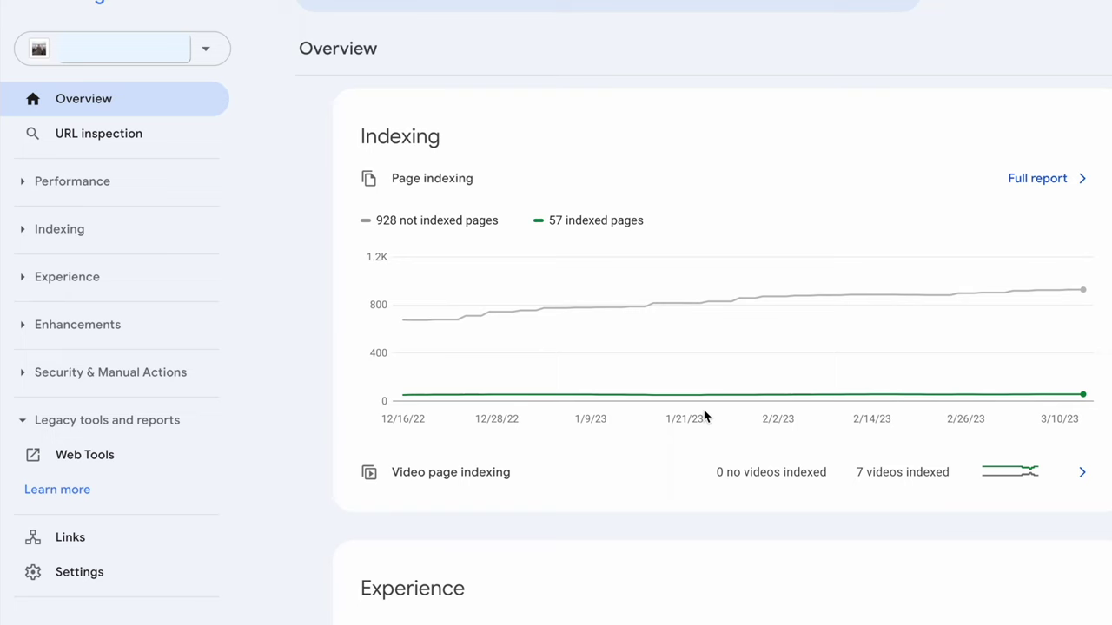
{"action": "left_click", "coordinate": [170, 541]}
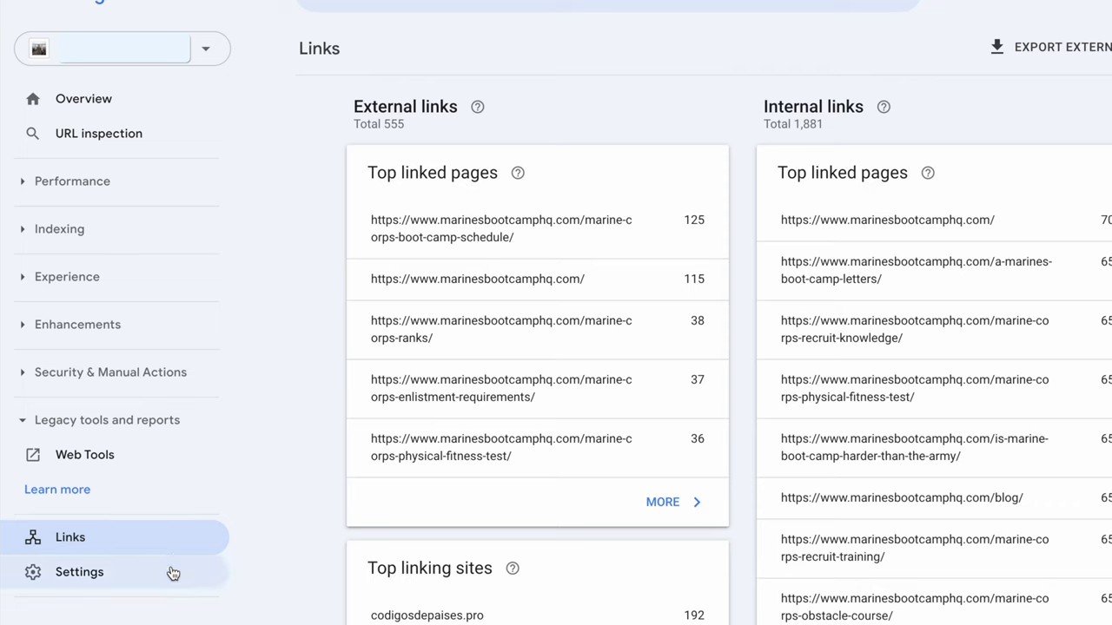
{"action": "left_click", "coordinate": [171, 569]}
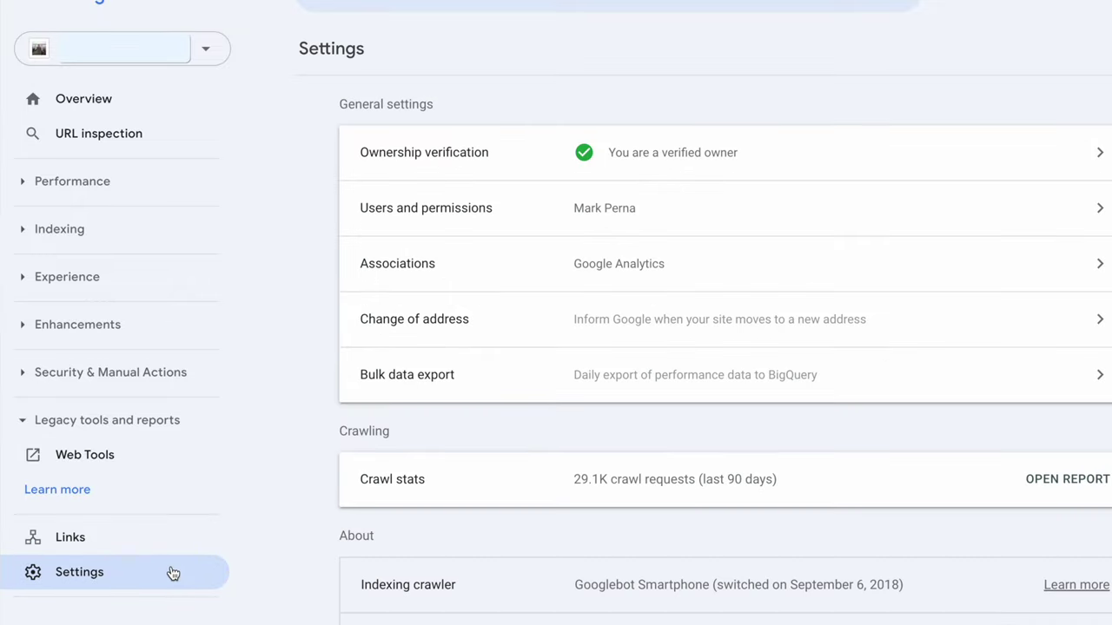